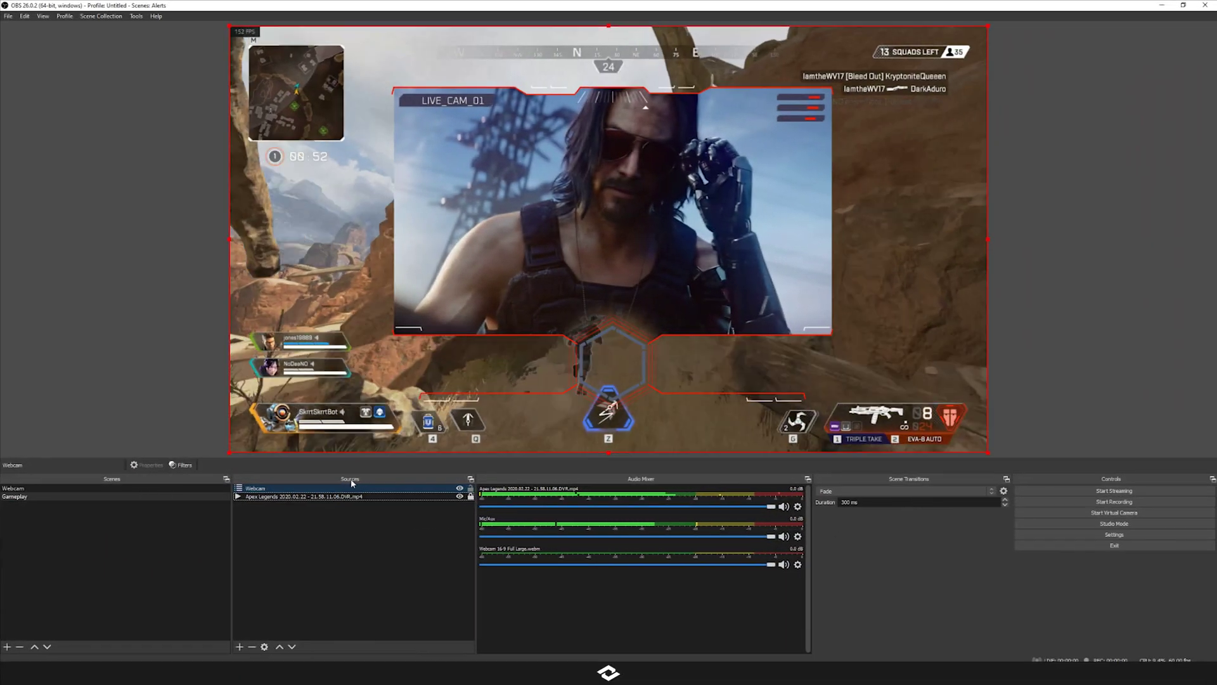
Shrink the framed webcam overlay and drag it toward the lower right of the Apex gameplay.
left_click_drag(717, 239, 617, 226)
left_click_drag(417, 149, 499, 222)
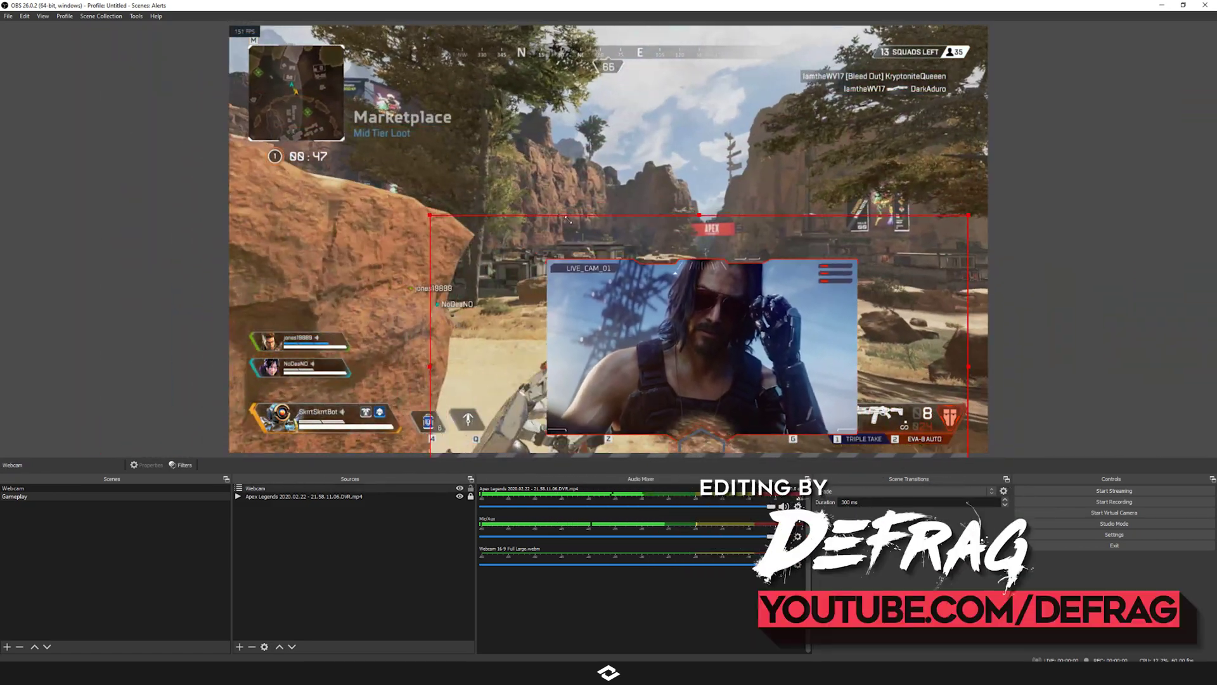
left_click_drag(431, 215, 552, 278)
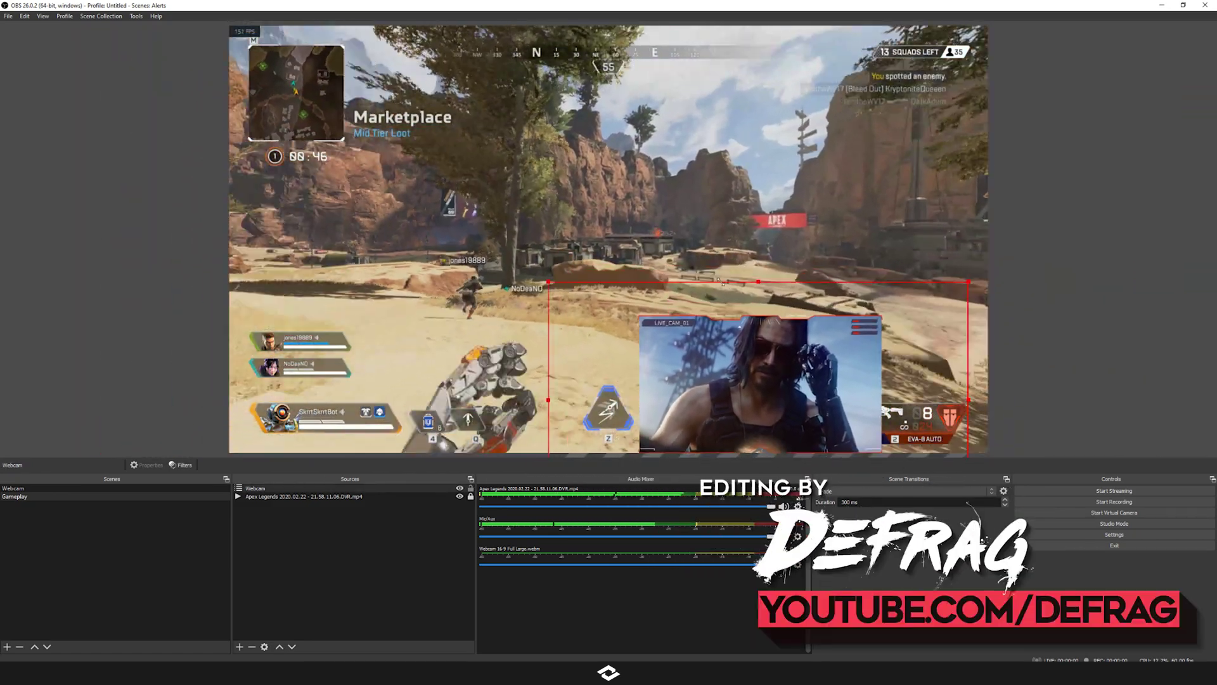
left_click_drag(790, 357, 384, 204)
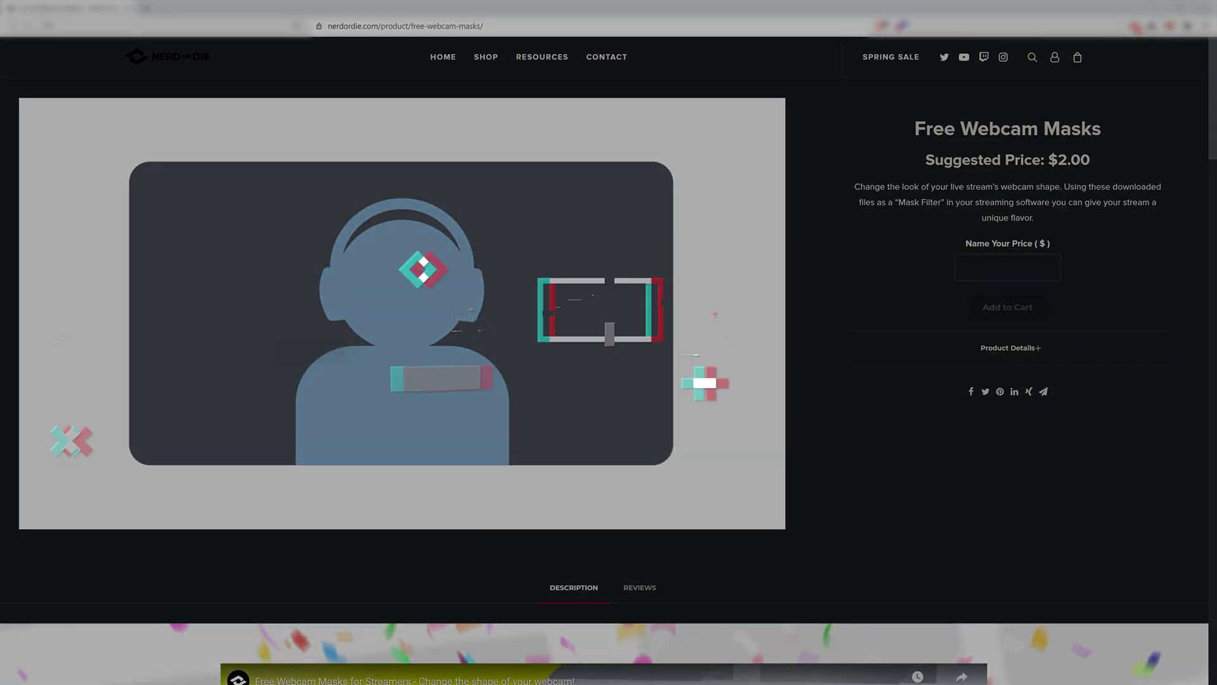
scroll(605, 380, "down", 1)
scroll(605, 380, "down", 2)
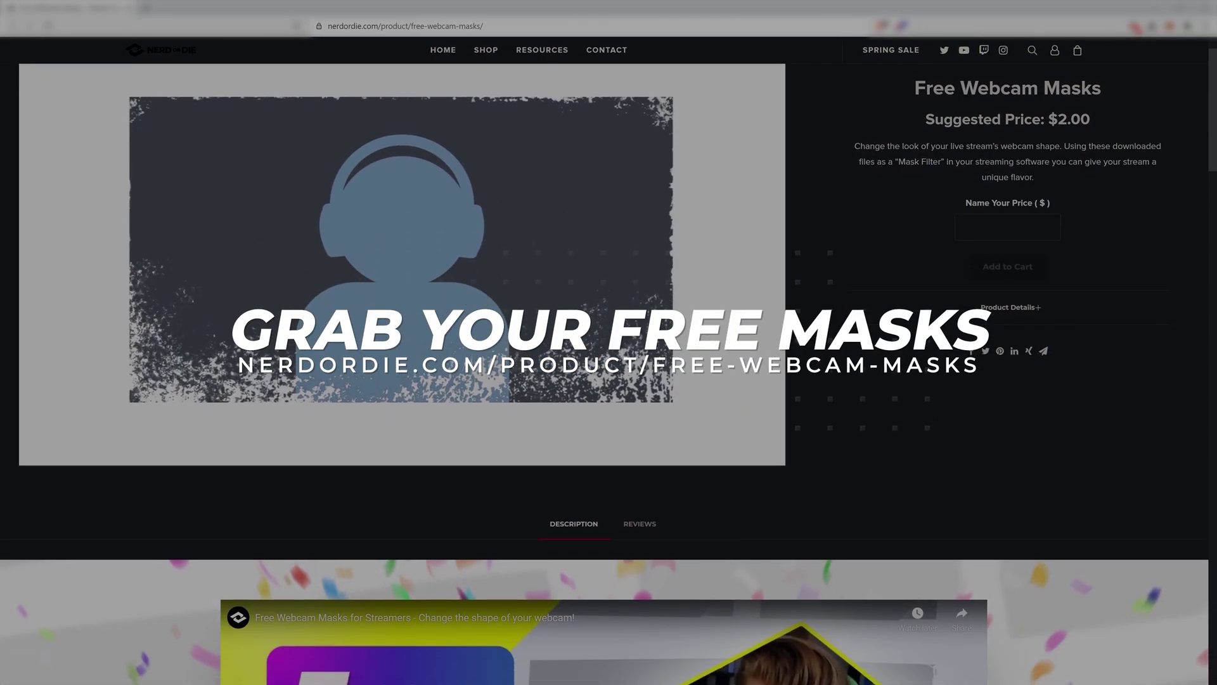
scroll(605, 380, "down", 2)
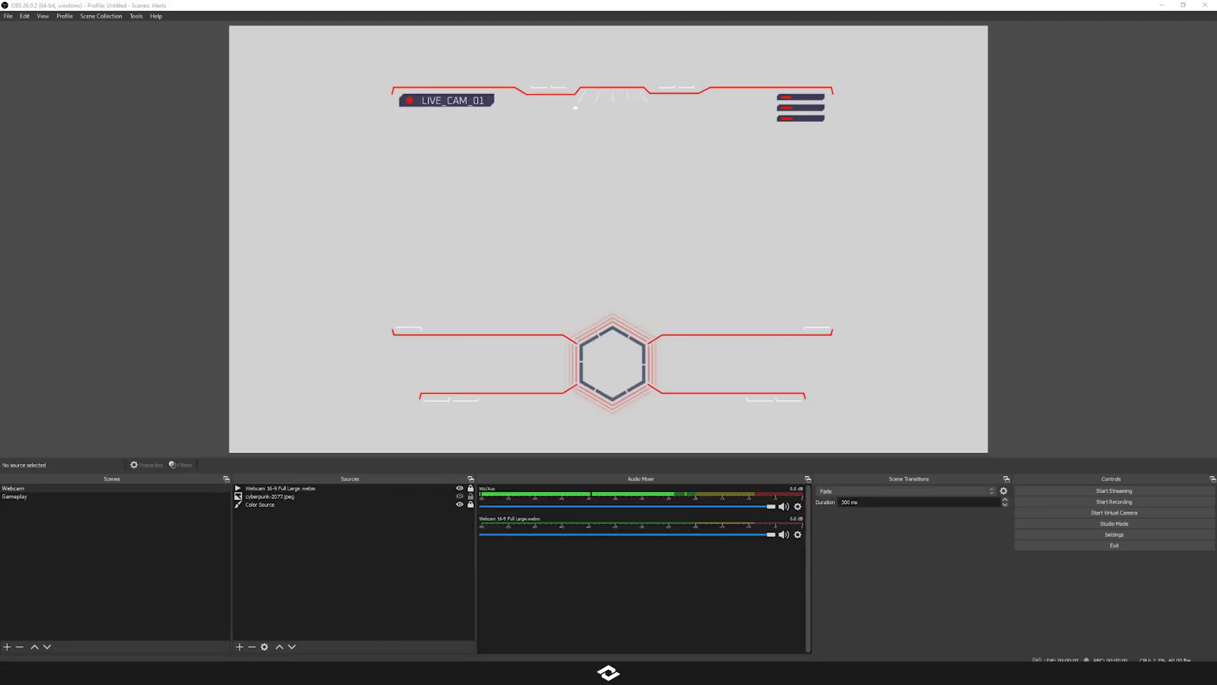
Select cyberpunk-2077.jpeg in the Sources list and turn on its visibility behind the HUD frame.
left_click(340, 488)
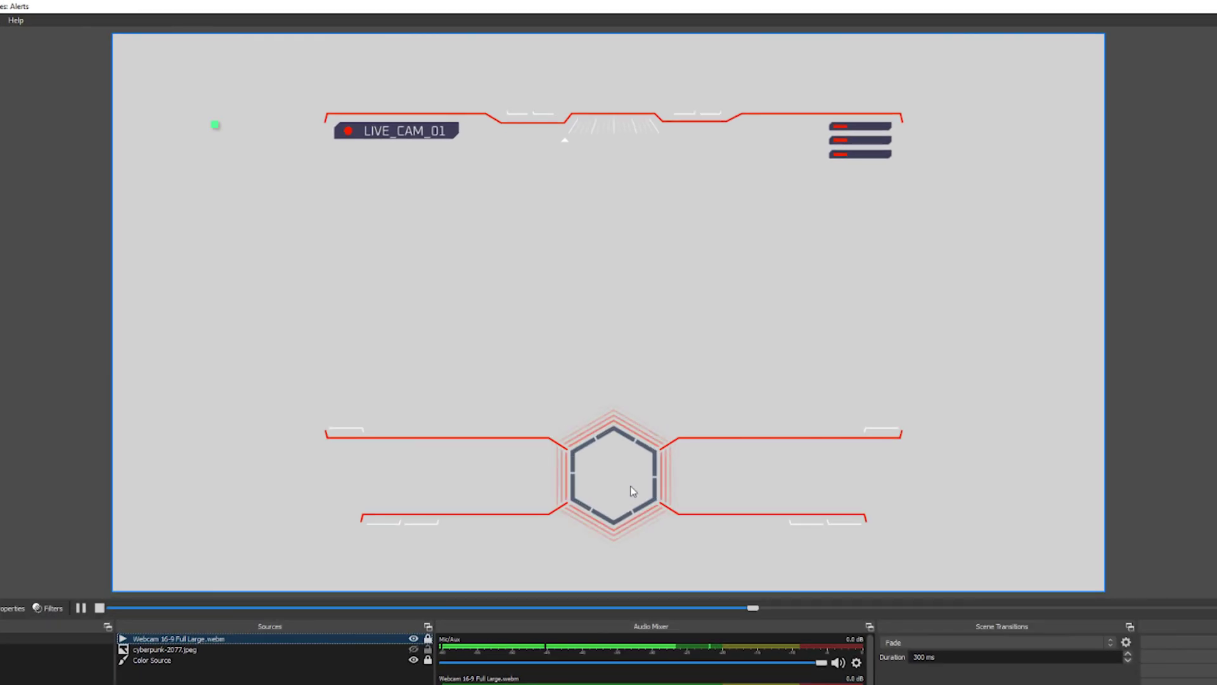
key("Down")
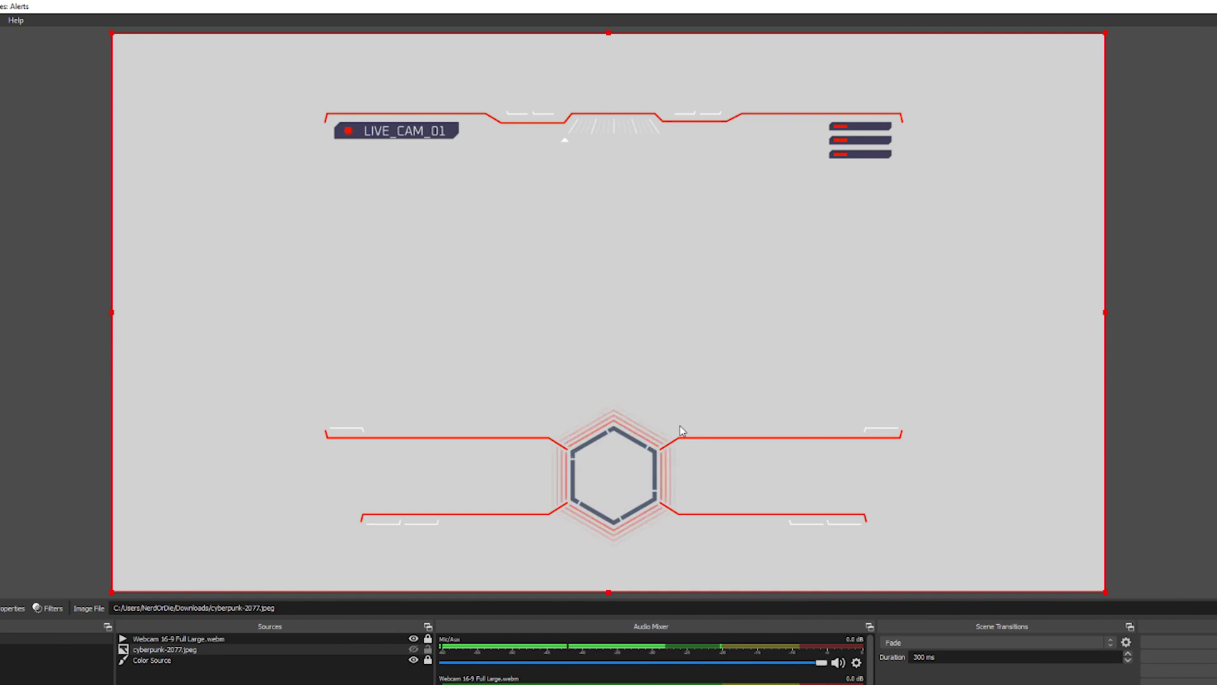
left_click(426, 607)
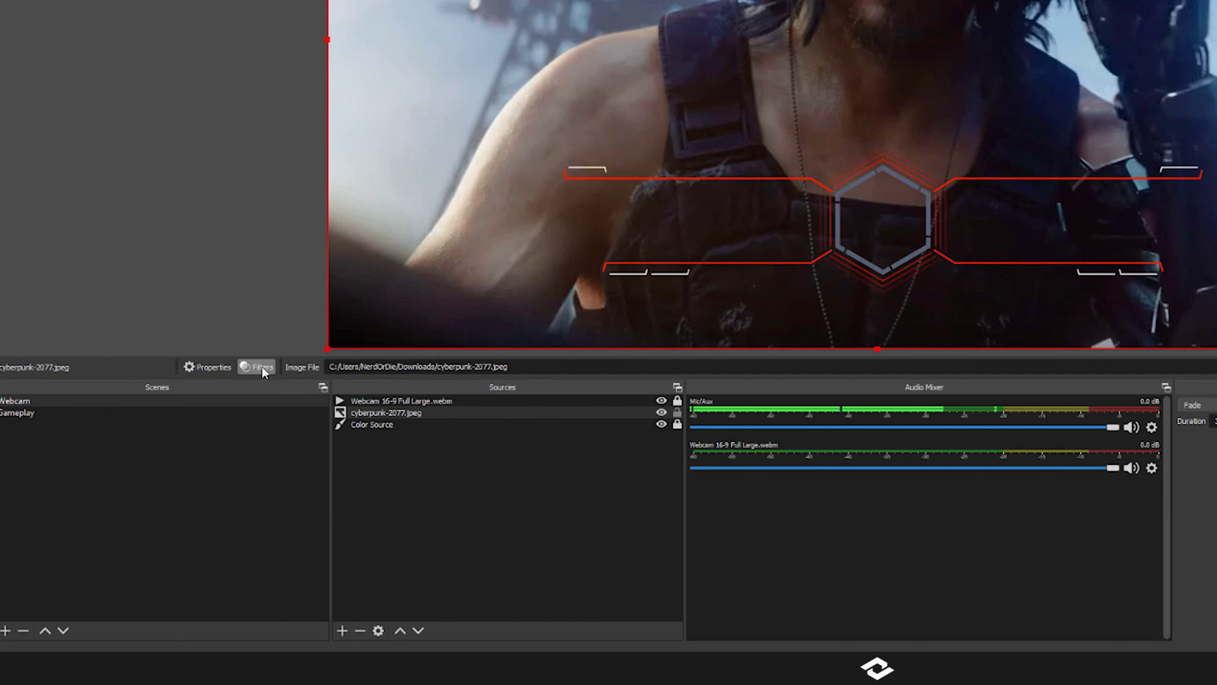
Add an Image Mask/Blend filter with the default name to cyberpunk-2077.jpeg.
right_click(379, 406)
left_click(435, 399)
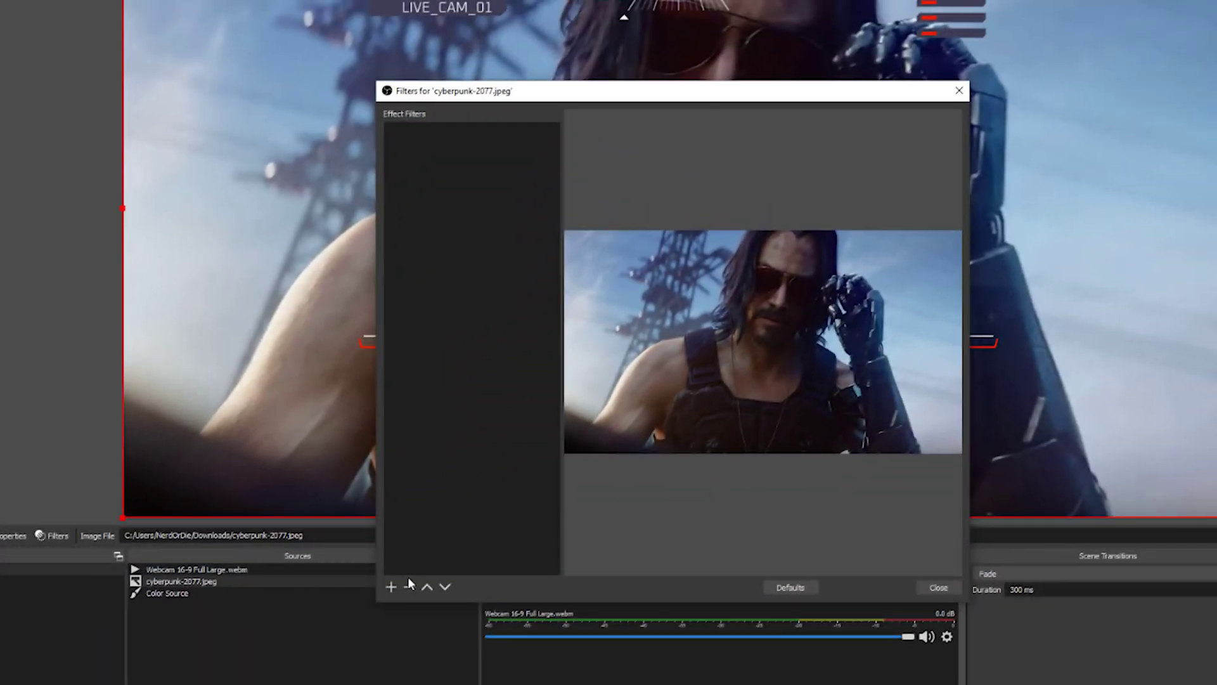
left_click(390, 588)
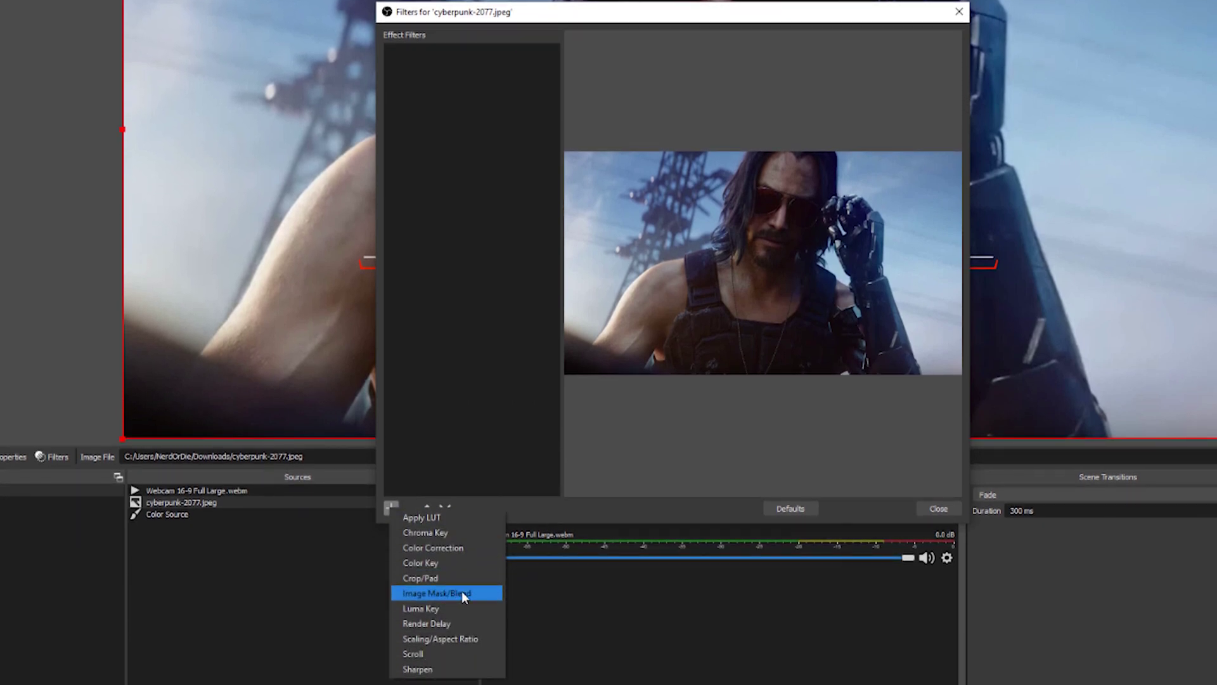
left_click(461, 593)
left_click(646, 293)
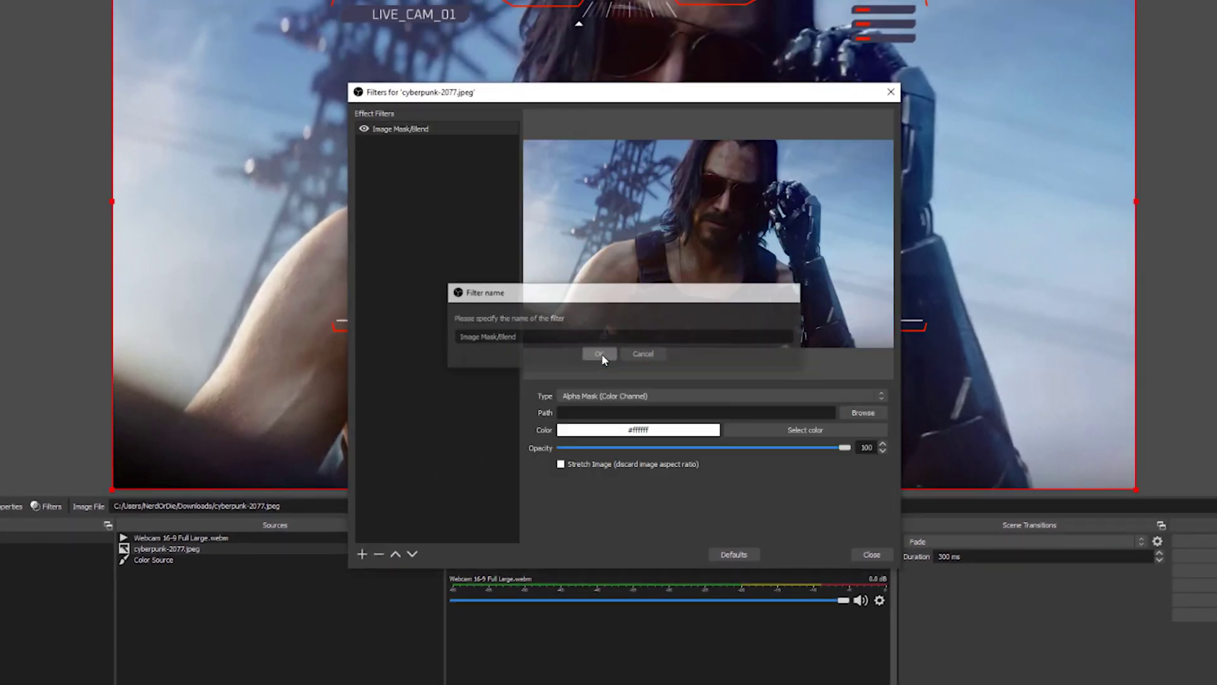
Set the filter's mask file to Webcam-16-9-Terminal-Mask.jpg instead of the 4:3 mask.
left_click(864, 416)
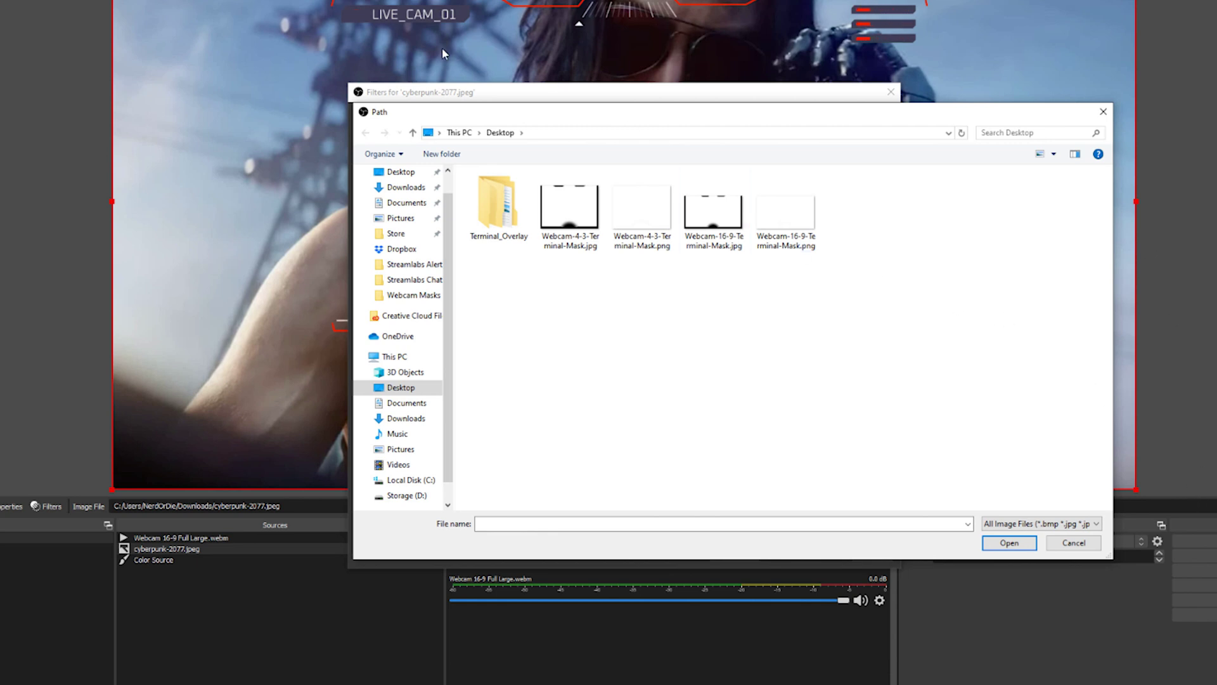
left_click(642, 210)
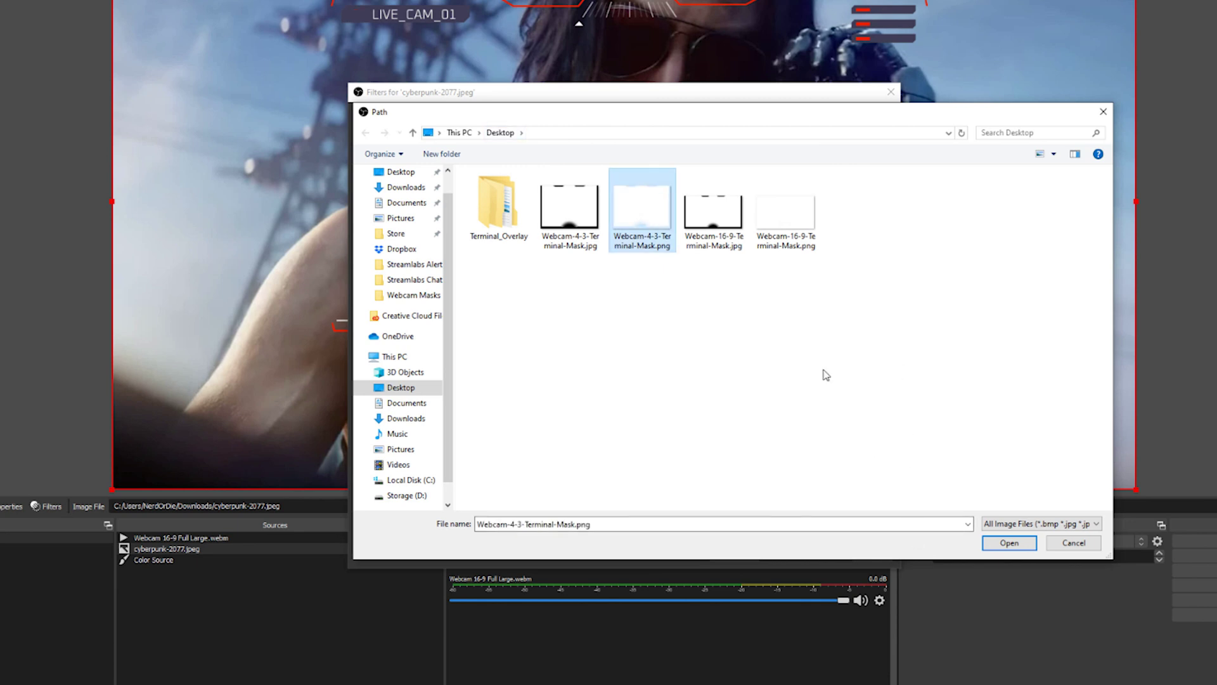
left_click(797, 330)
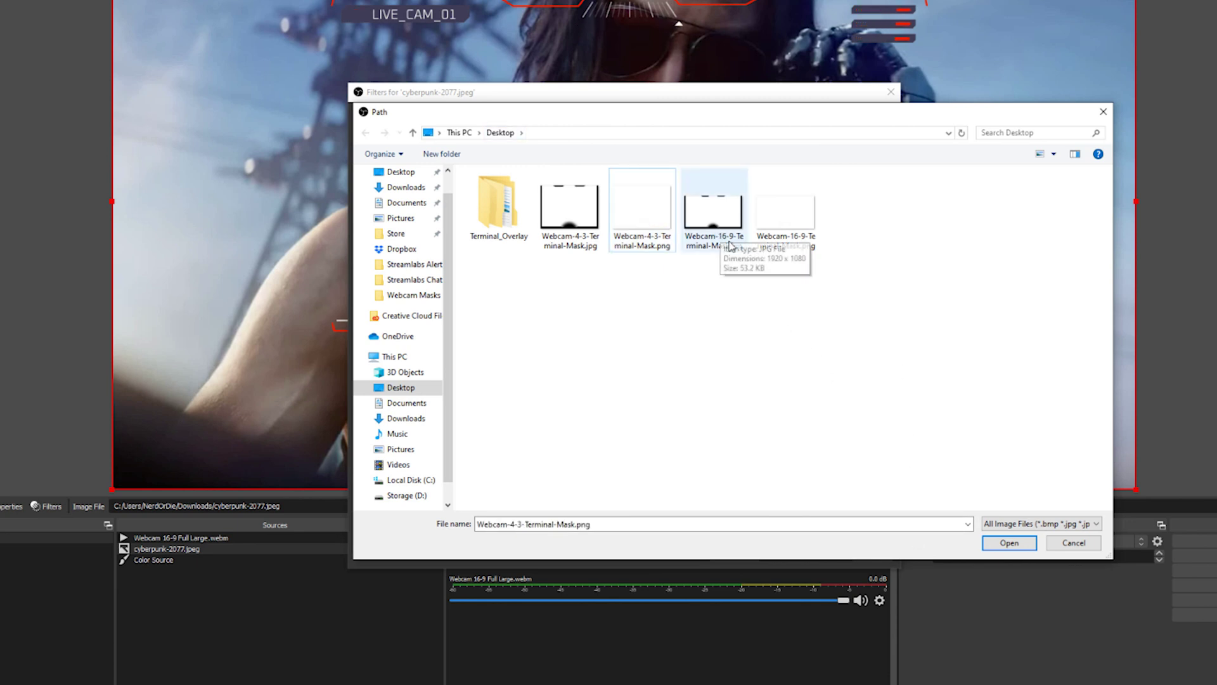
double_click(715, 214)
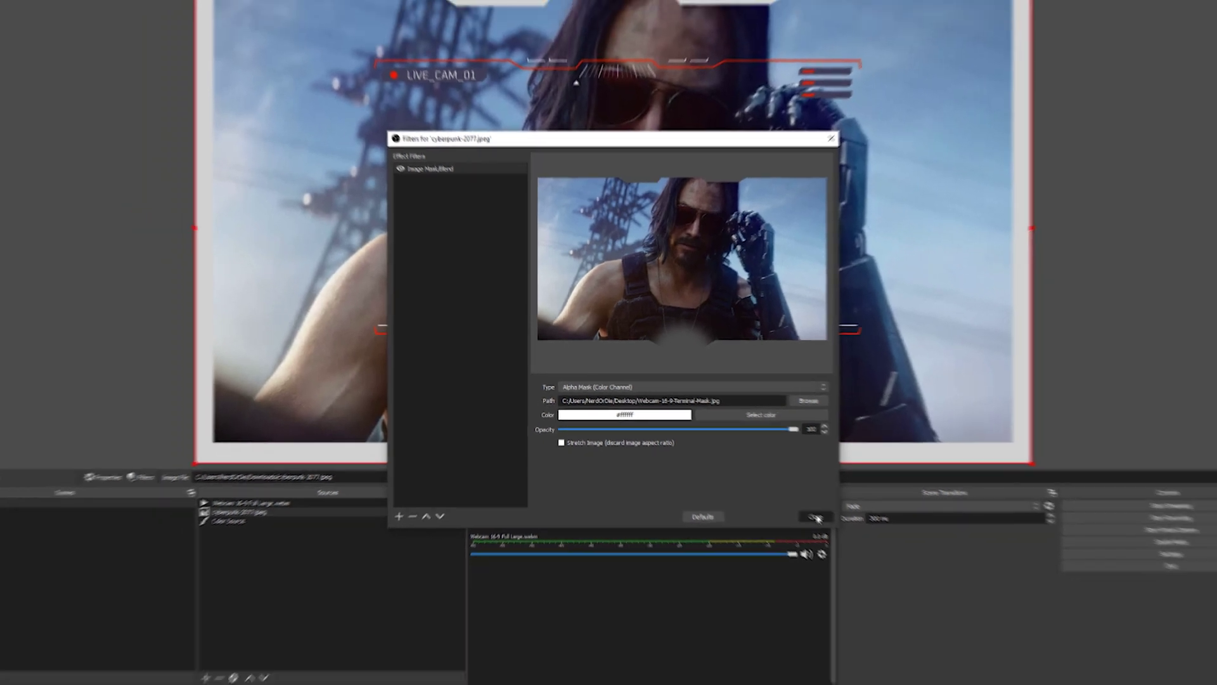
left_click(872, 554)
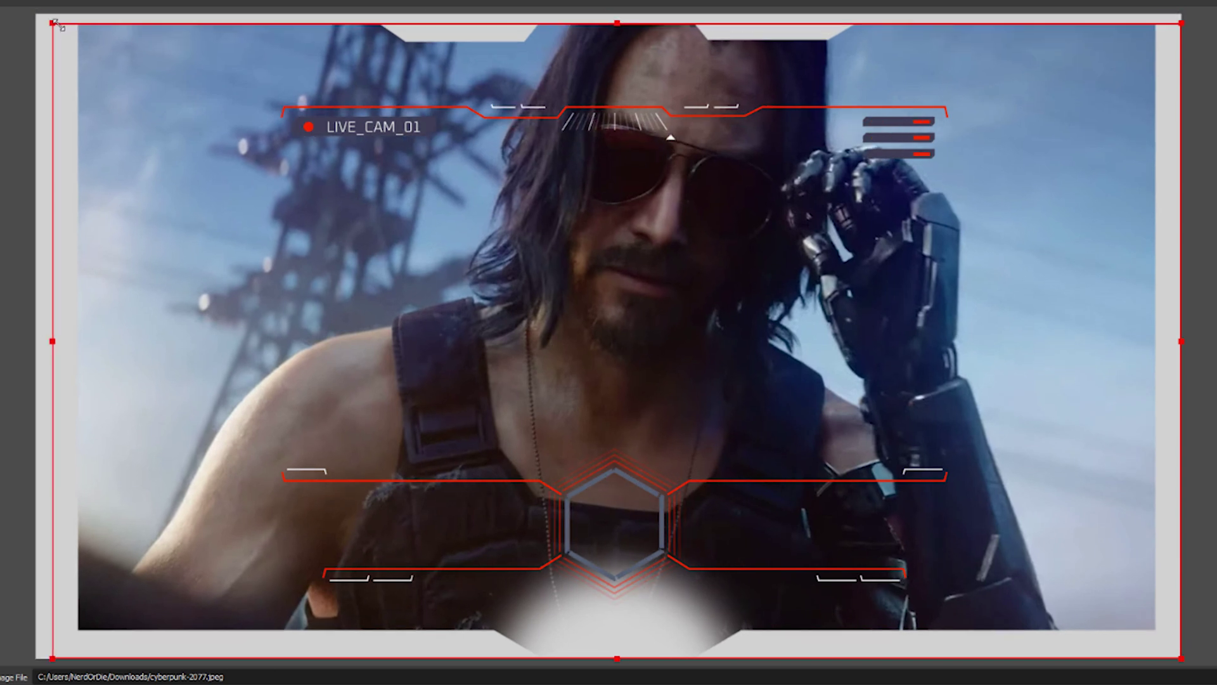
Resize the masked cyberpunk image to fit the HUD frame, nudging it up and one pixel right.
left_click_drag(54, 24, 279, 149)
left_click_drag(399, 205, 386, 163)
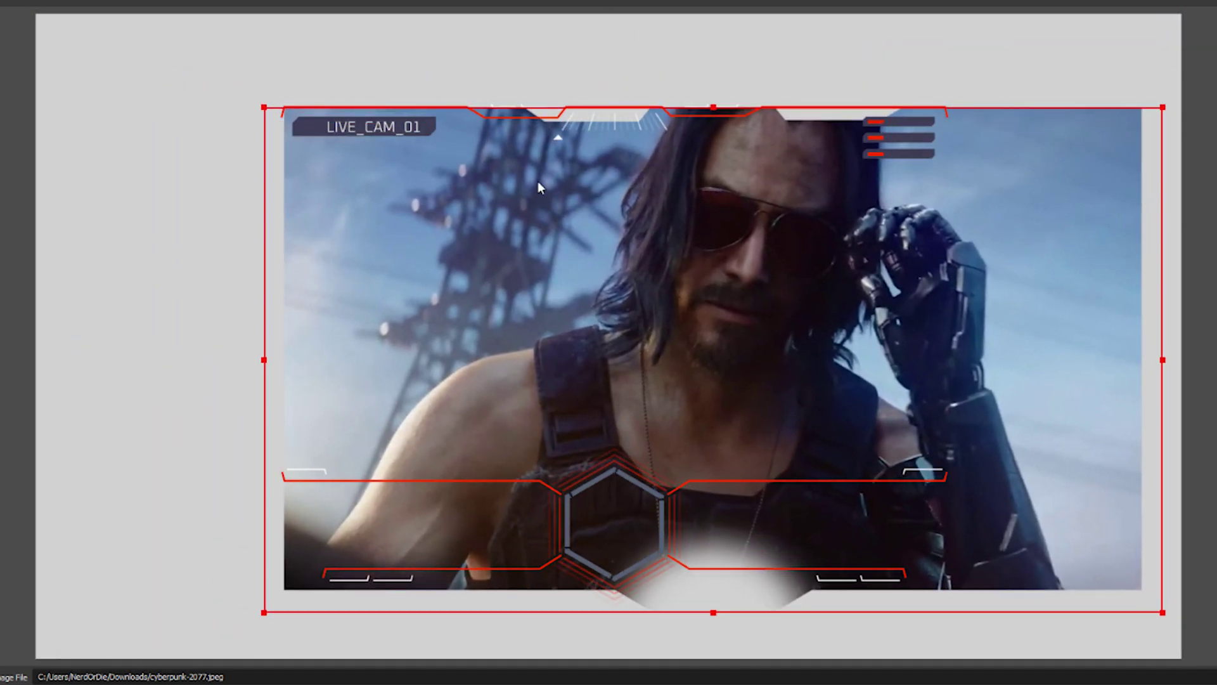
key("Up")
key("Up")
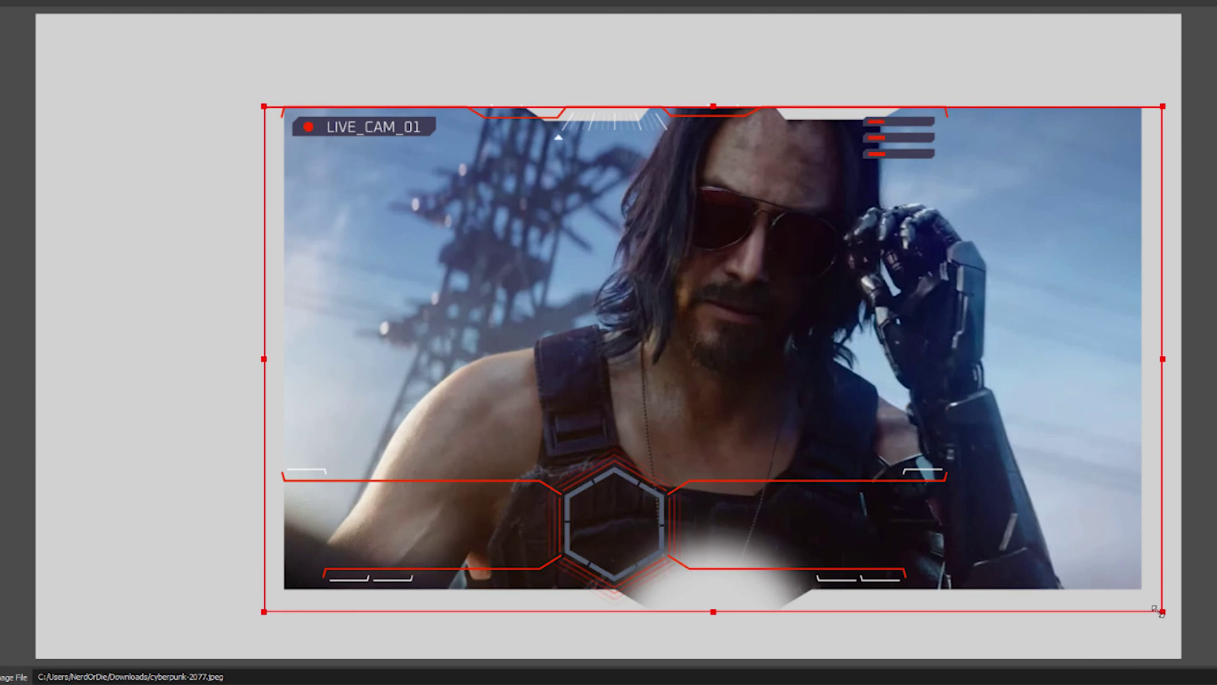
left_click_drag(1161, 613, 911, 500)
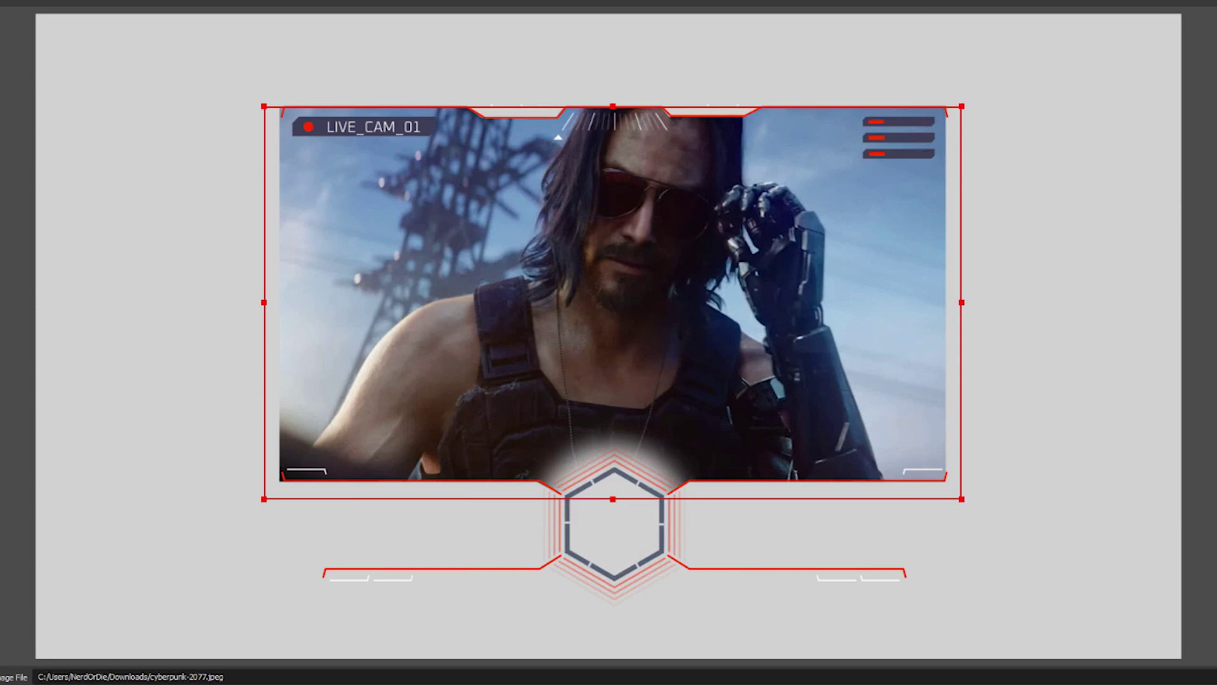
left_click(1103, 492)
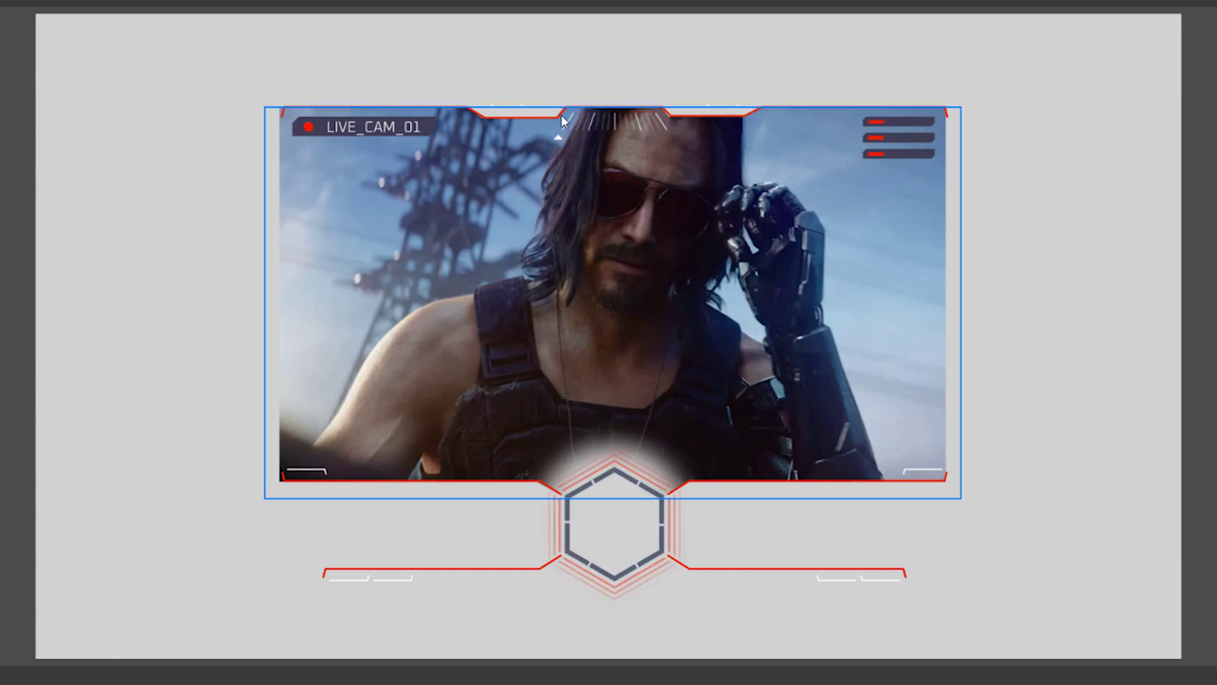
left_click(610, 170)
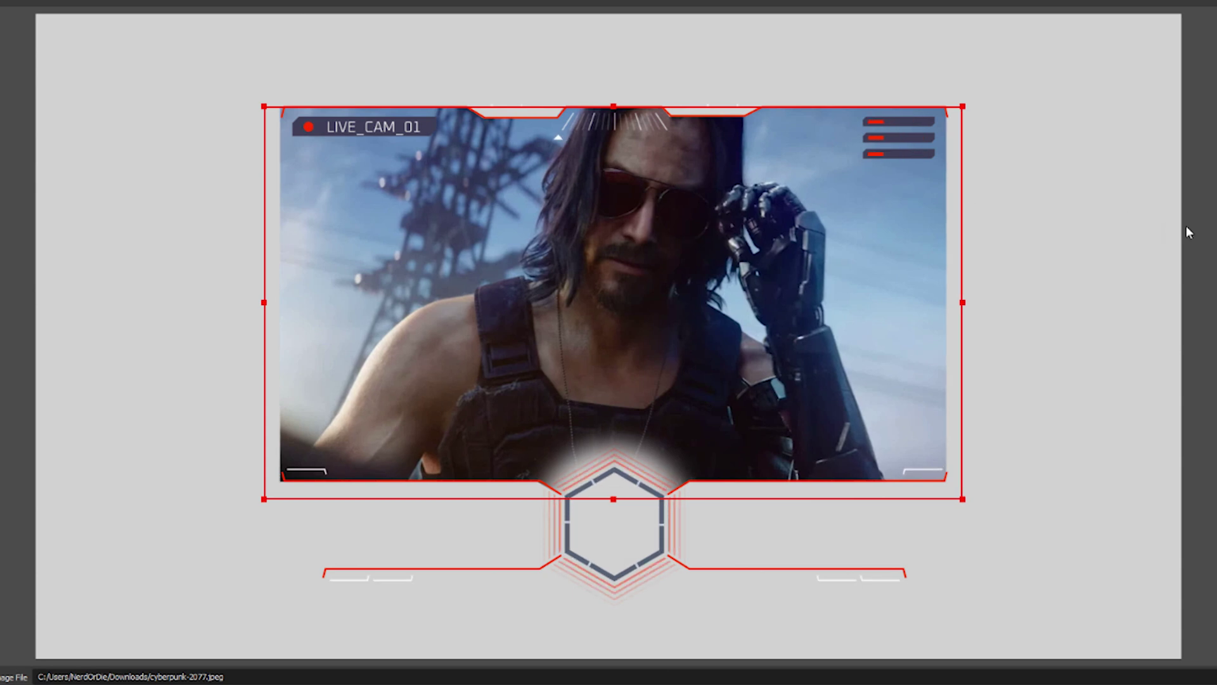
key("Right")
key("Right")
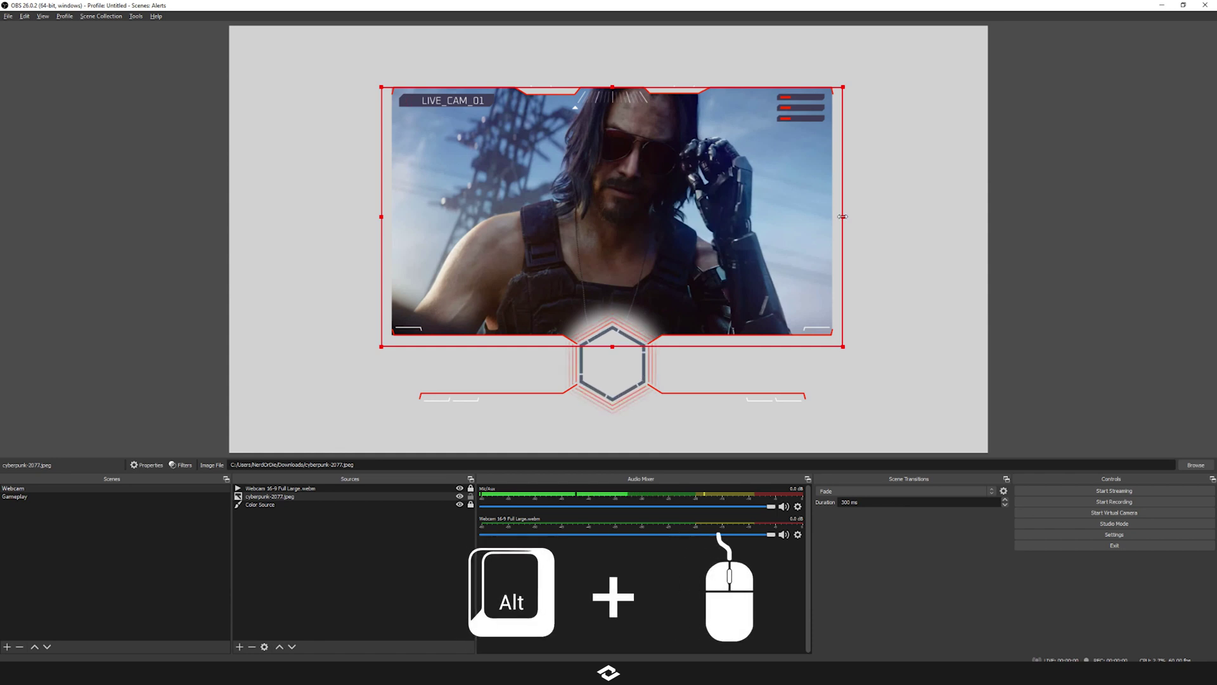
Crop the cyberpunk image's right side, align its left edge with the frame, and hide the Color Source.
mouse_move(842, 216)
left_mouse_down()
mouse_move(664, 222)
mouse_move(832, 232)
left_mouse_up()
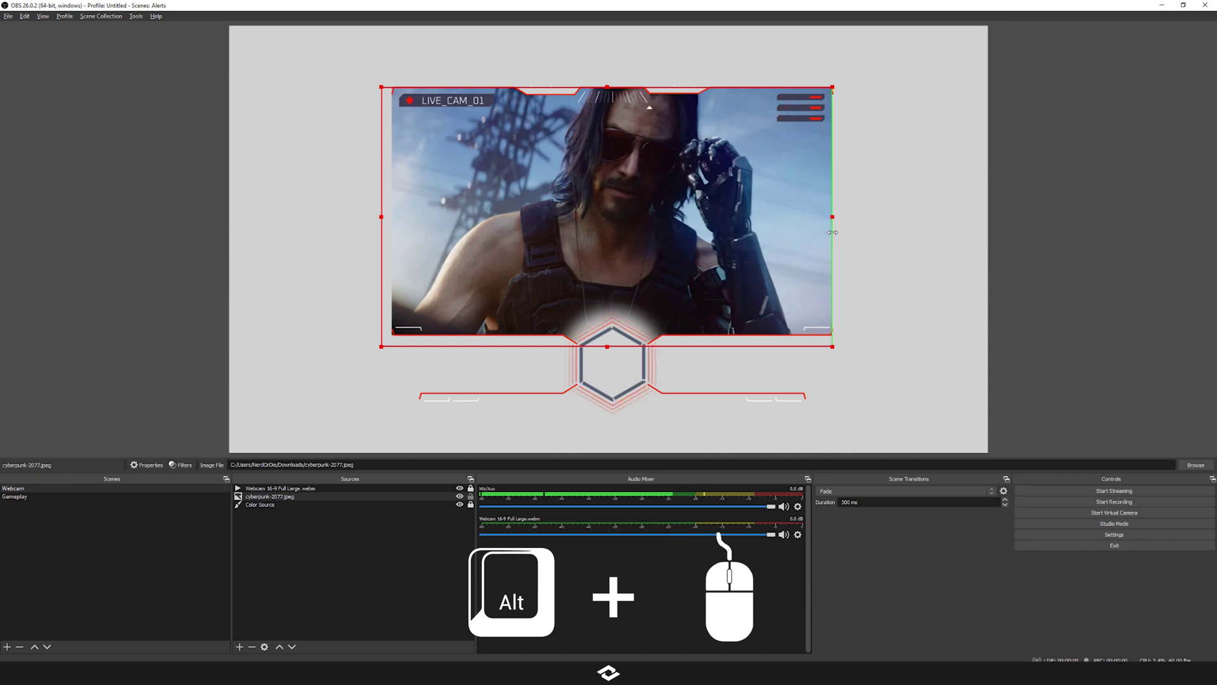
left_click(1119, 261)
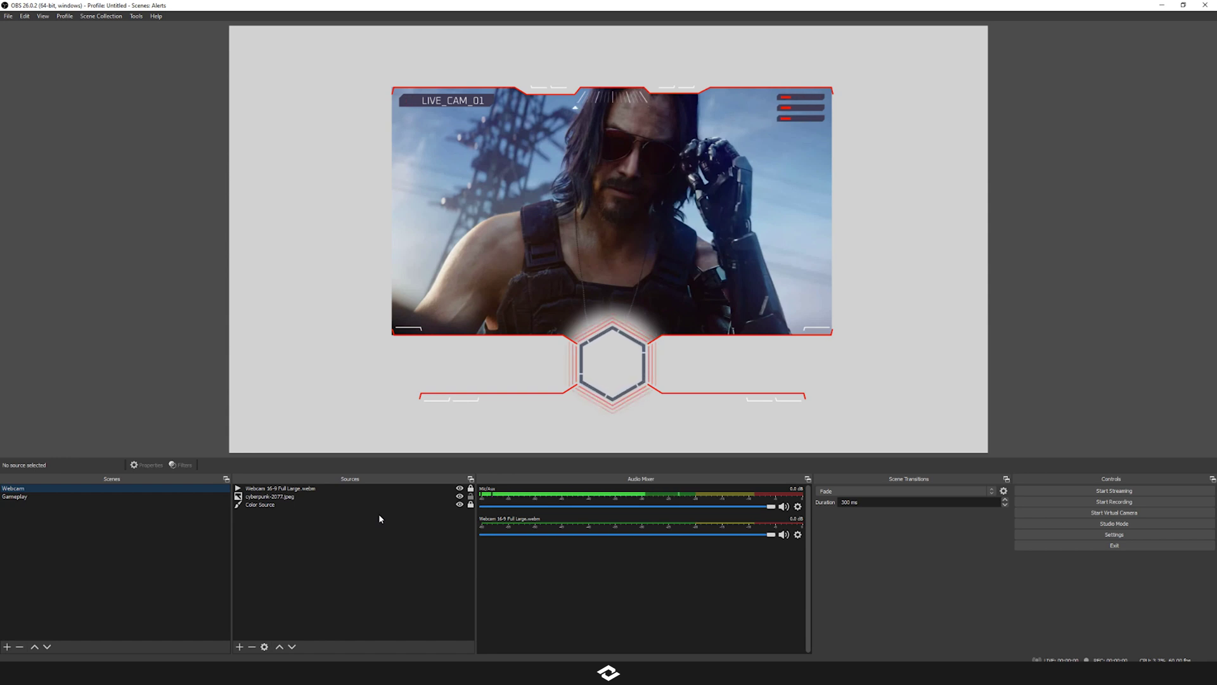
left_click(409, 262)
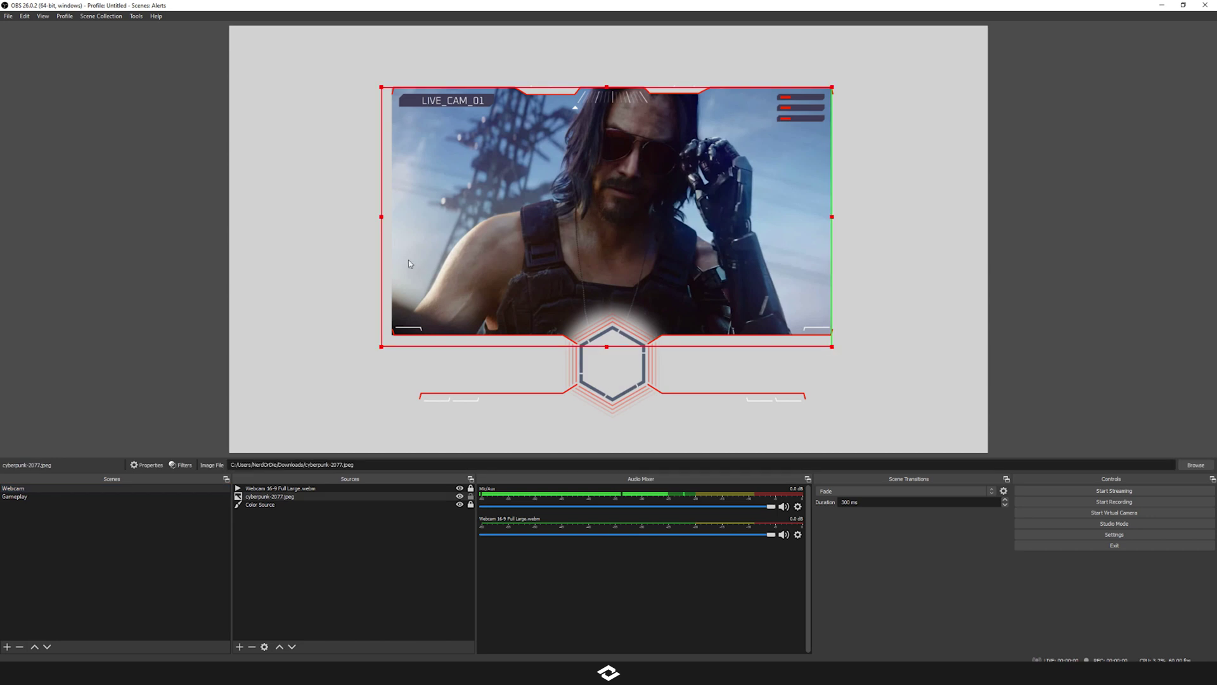
left_click_drag(380, 221, 393, 217)
left_click(353, 221)
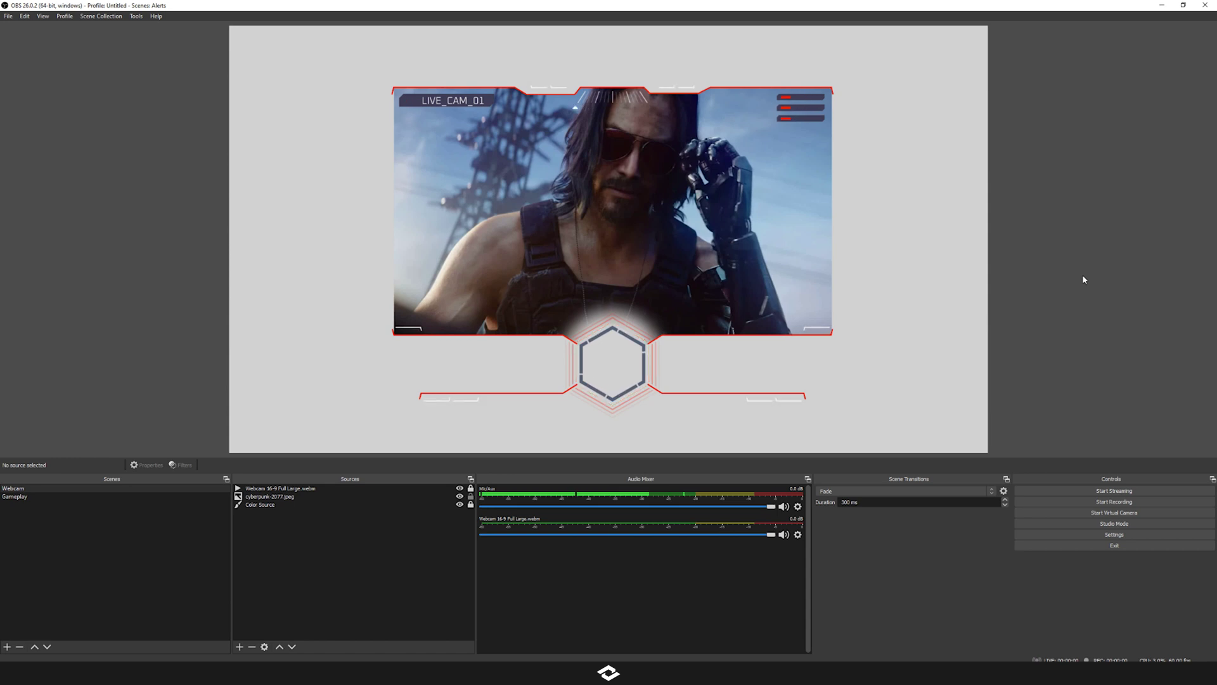
left_click(460, 504)
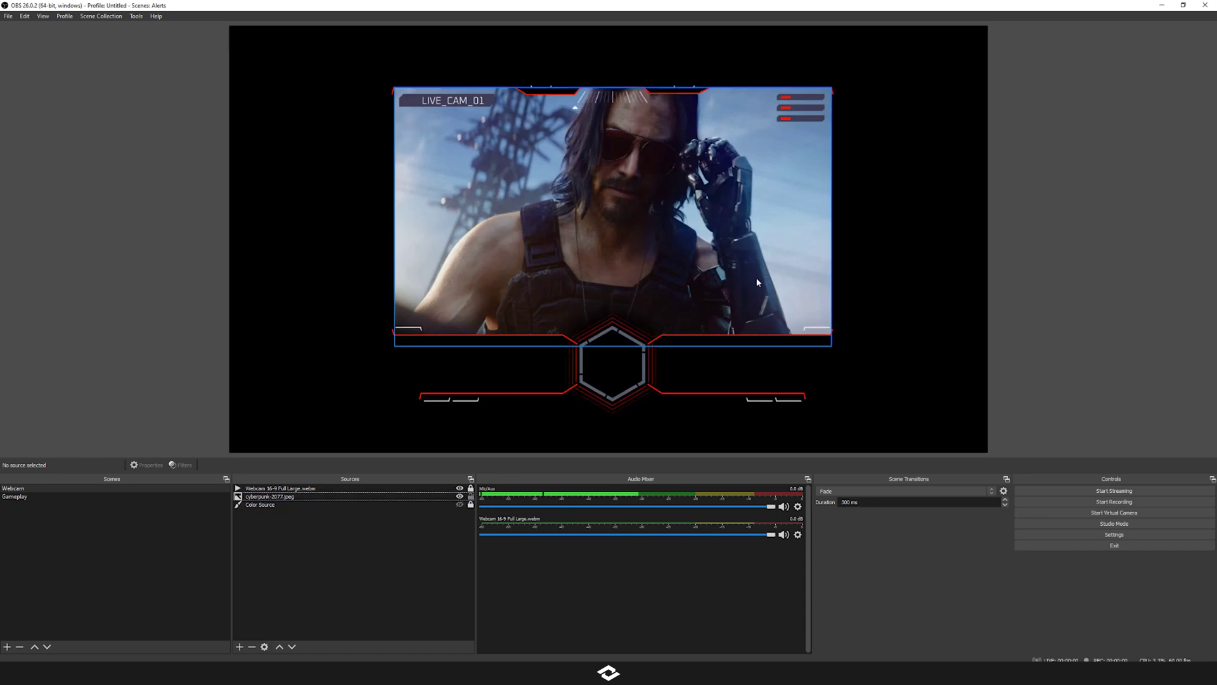
Add the Webcam scene as a source in the Gameplay scene, then switch back to the Webcam scene.
left_click(22, 498)
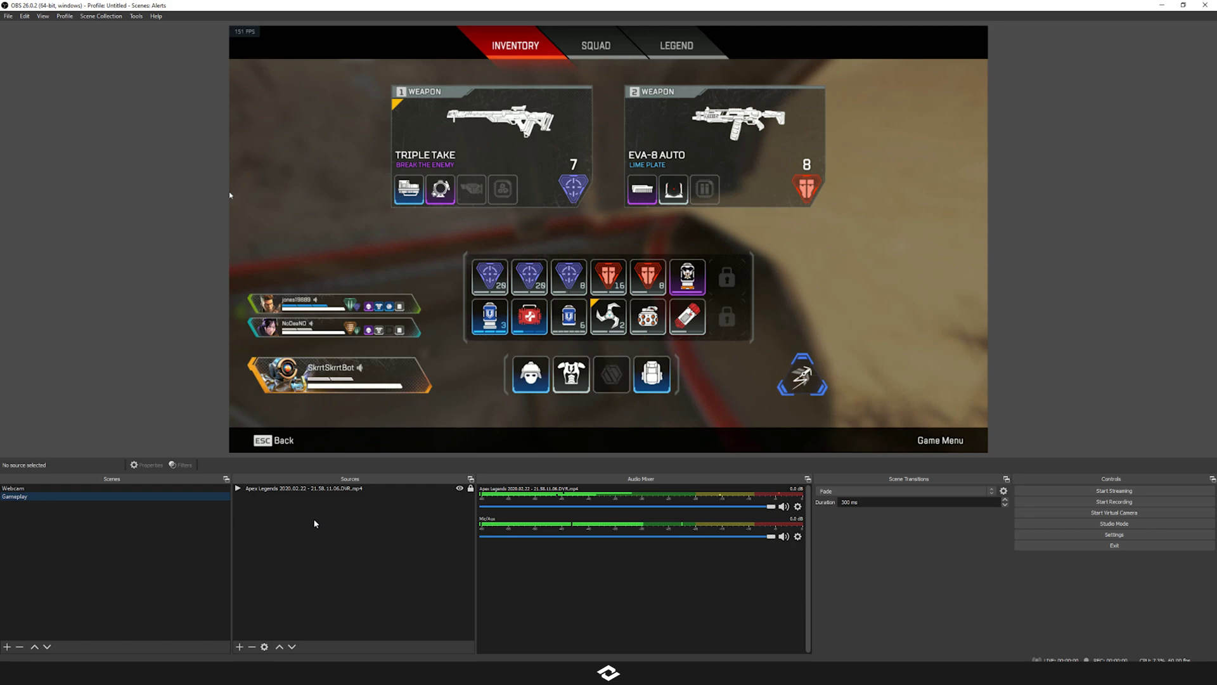
right_click(317, 521)
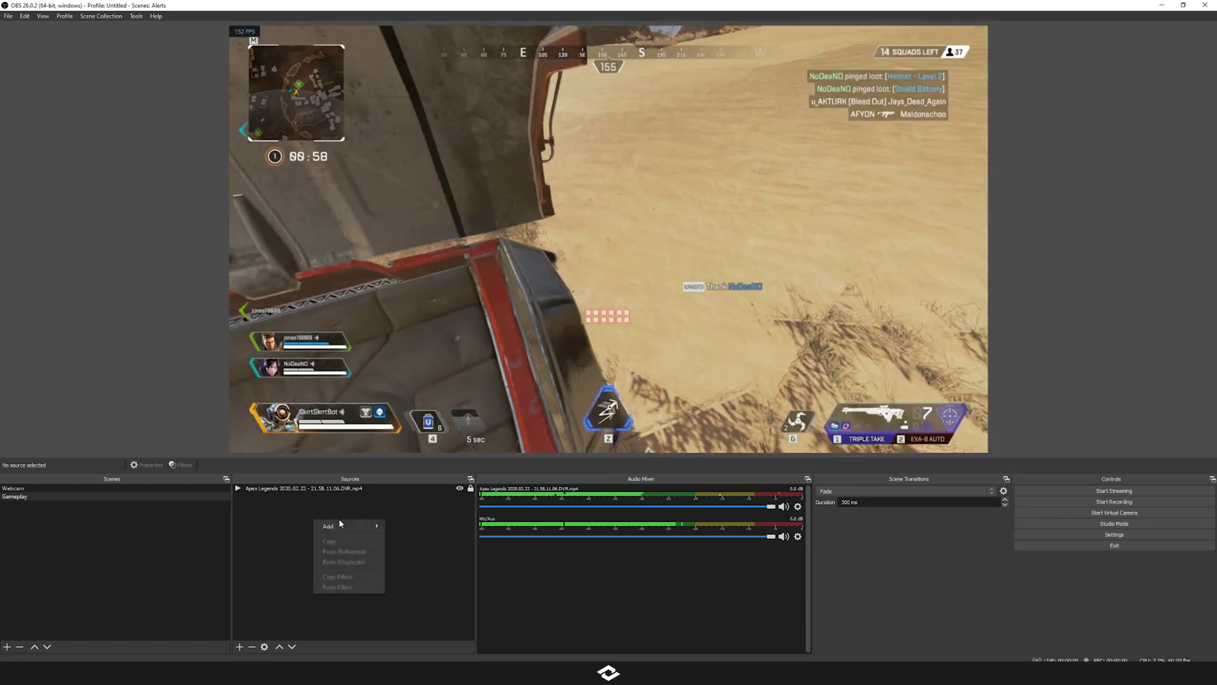
mouse_move(353, 527)
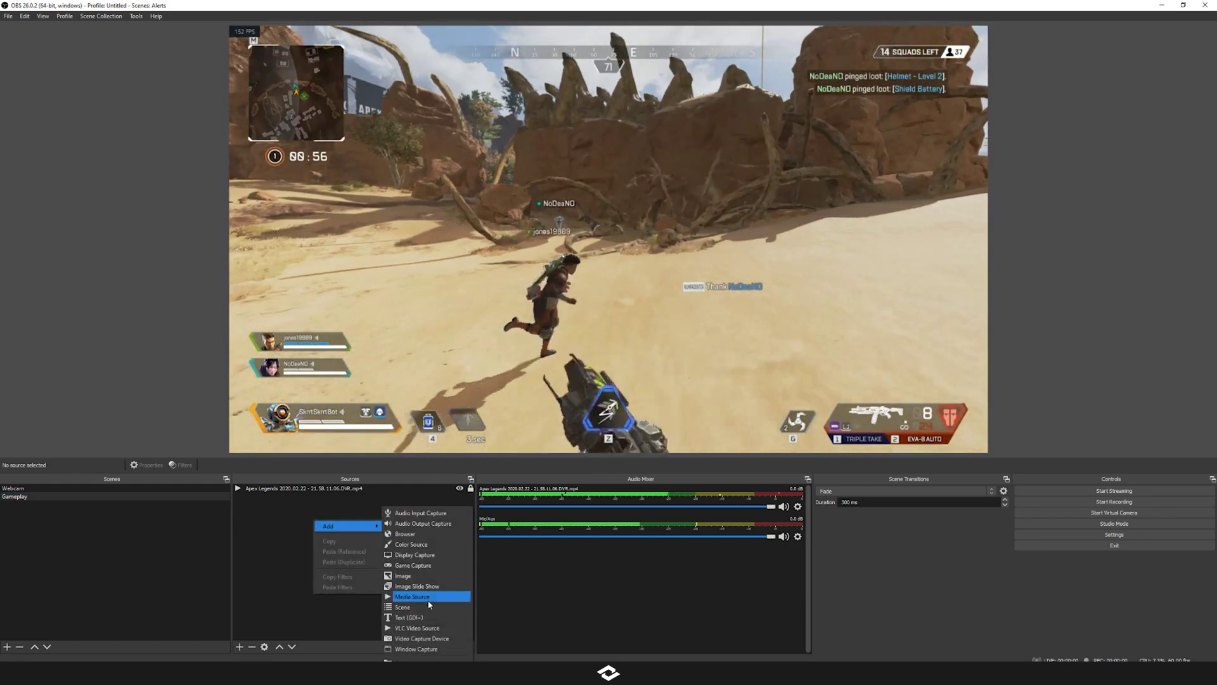
left_click(418, 606)
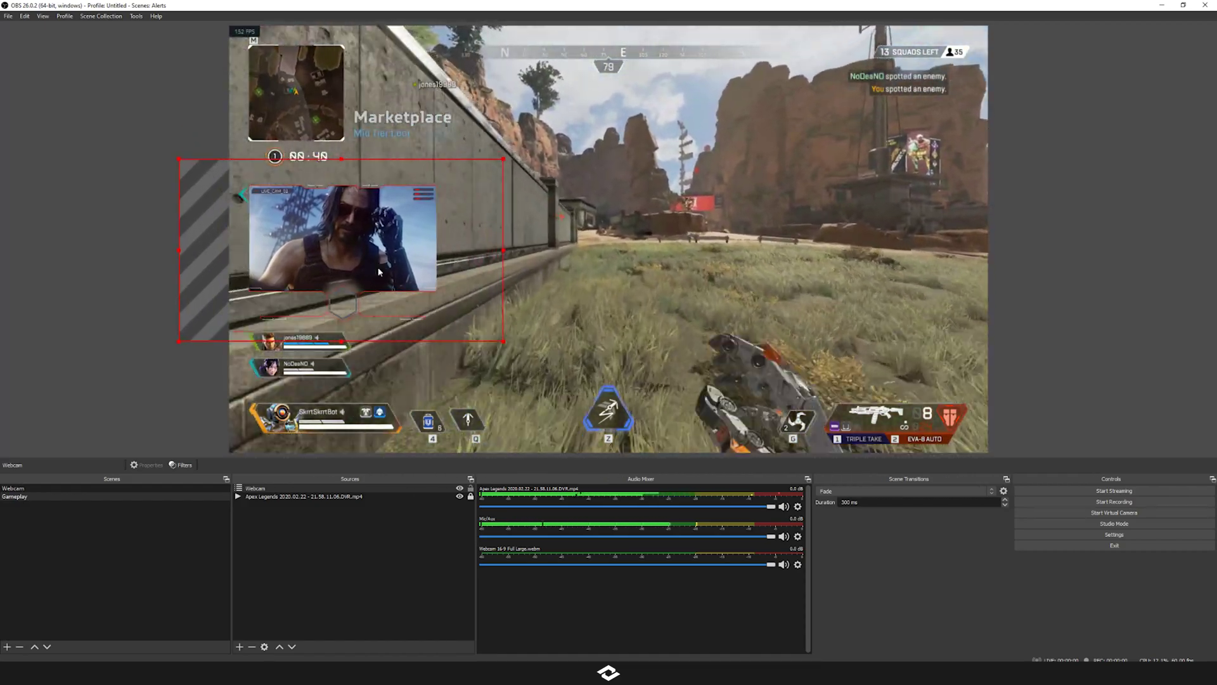
left_click(148, 306)
left_click(14, 488)
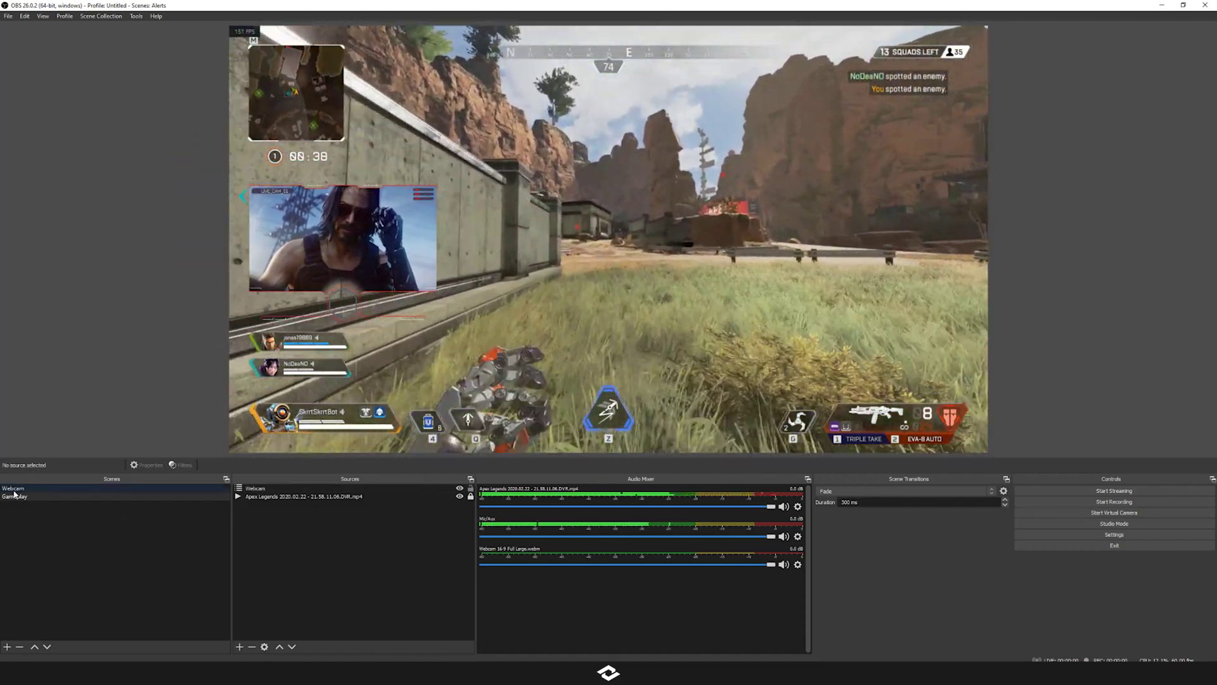
left_click(13, 489)
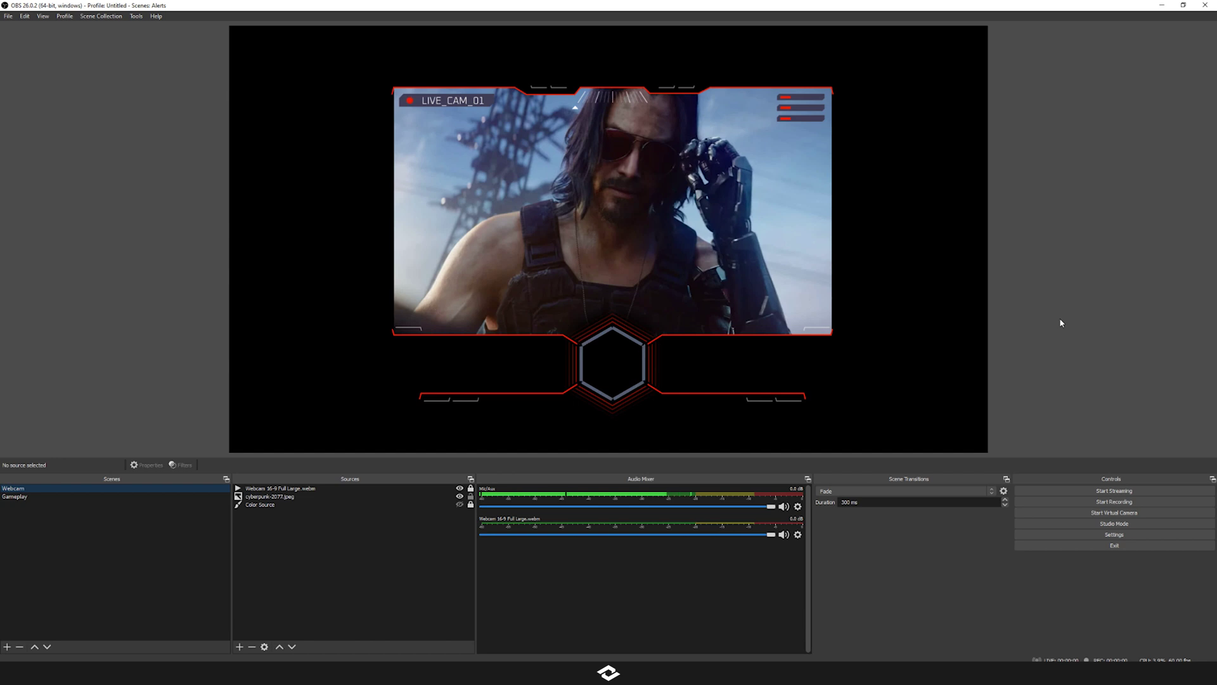
Drag Webcam-16-9-Terminal-Mask.jpg from the Desktop in File Explorer into the Webcam scene preview.
key("alt+Tab")
left_click(1024, 350)
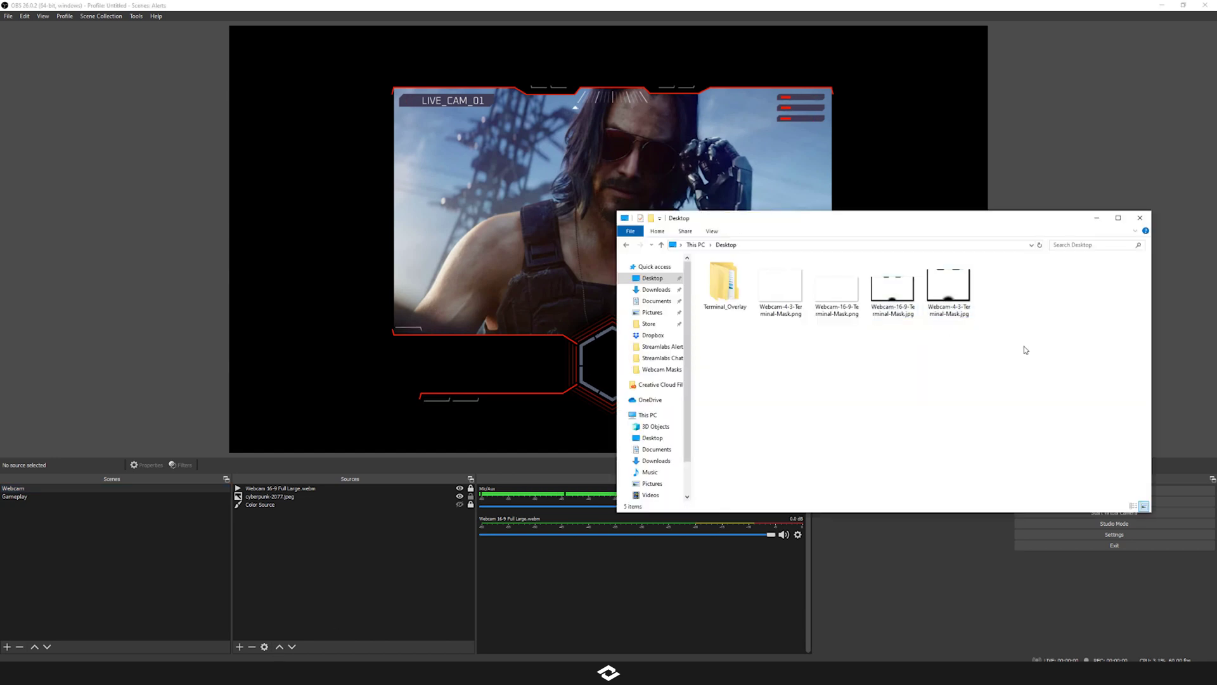
left_click_drag(892, 286, 478, 397)
left_click(1109, 155)
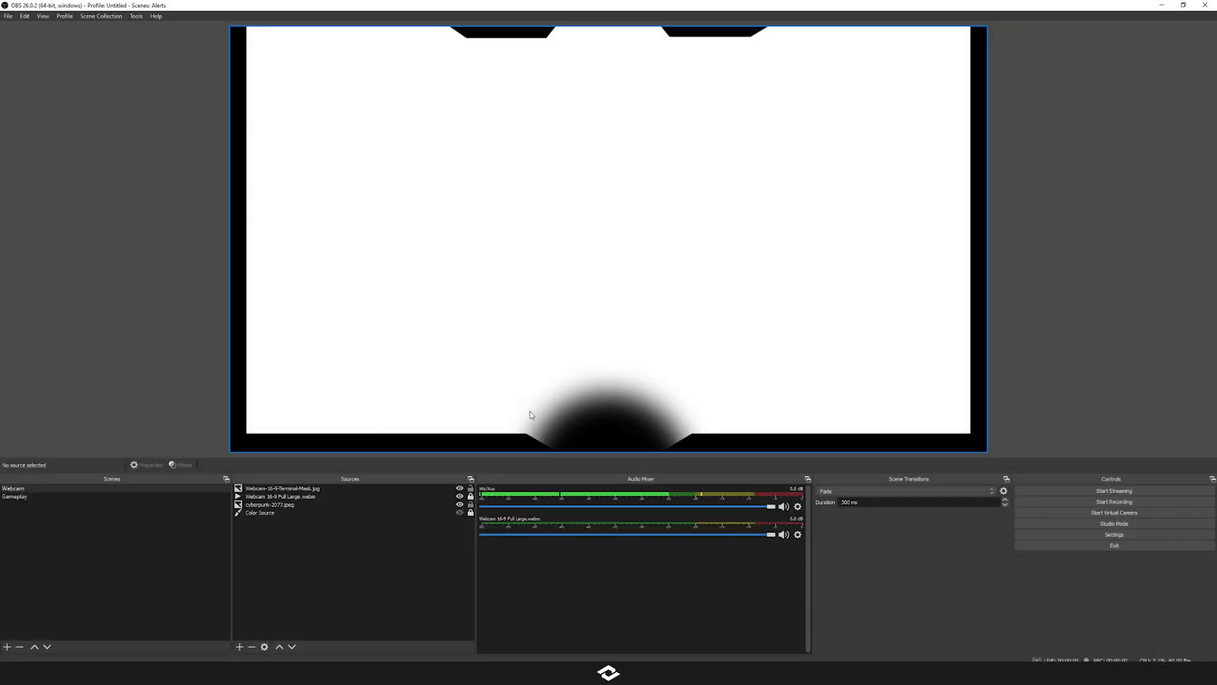
Hide the Webcam 16-9 Full Large.webm frame source, keeping the mask image visible and selected.
left_click(460, 489)
left_click(460, 497)
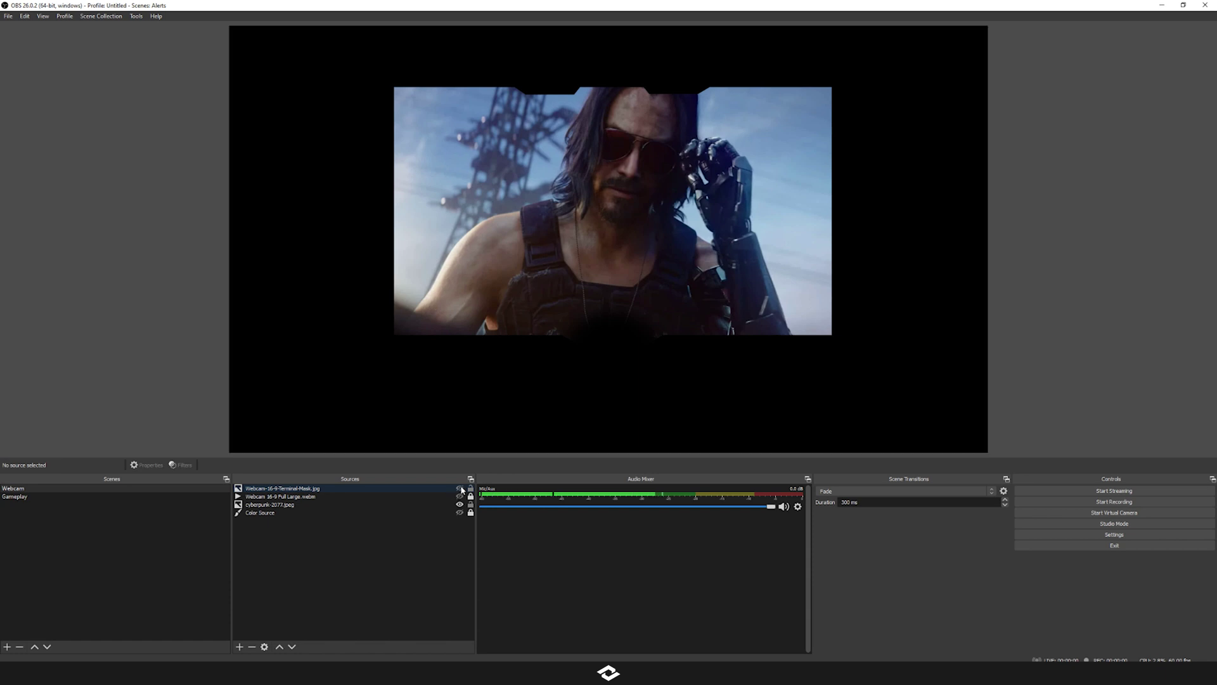
left_click(460, 488)
left_click(441, 250)
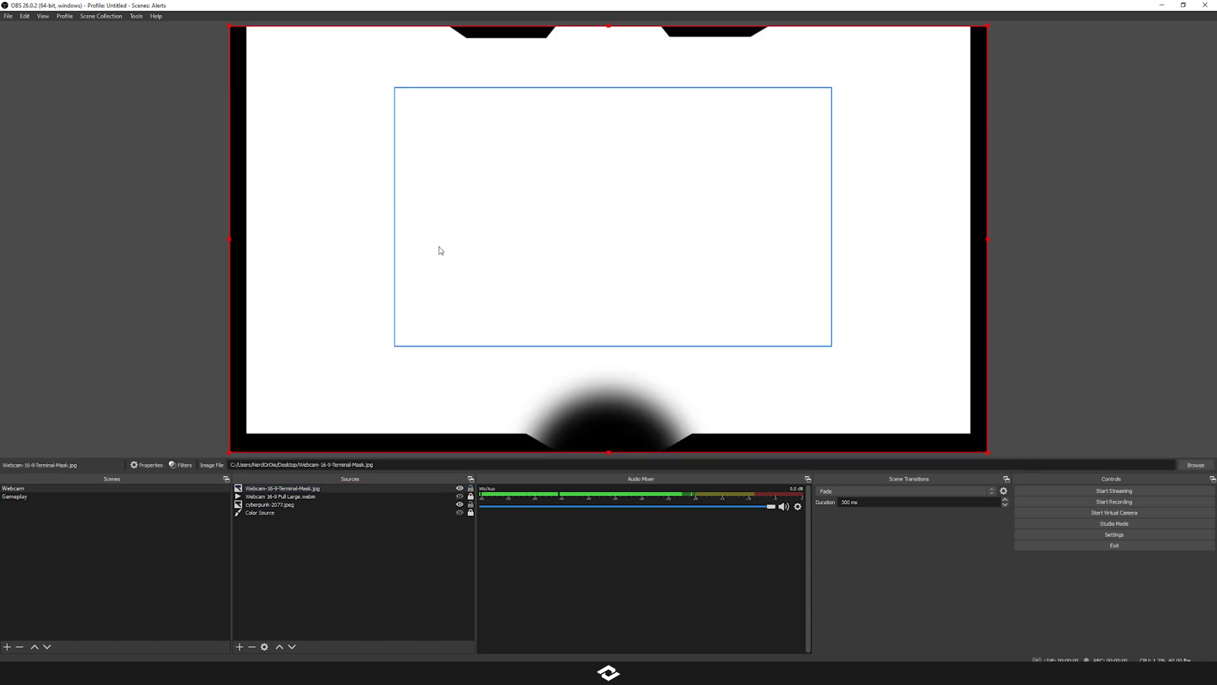